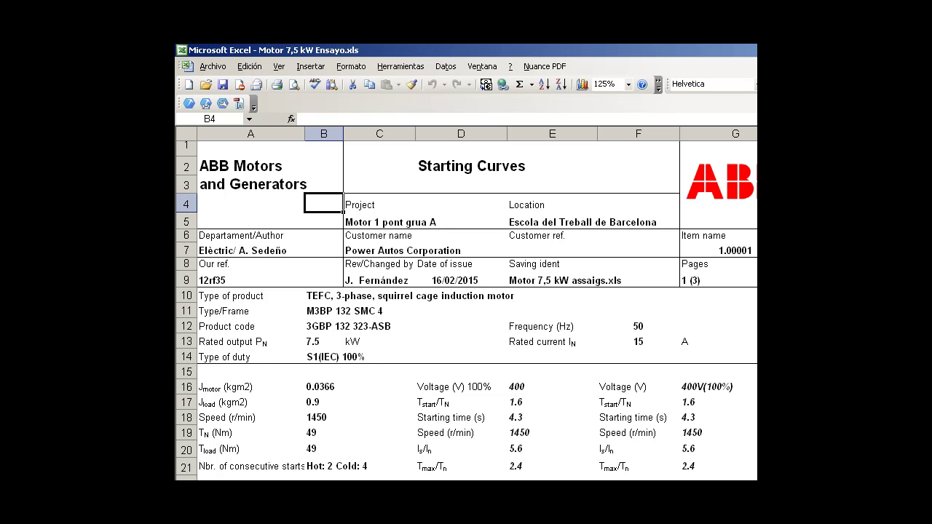
- Examine the torque and current curves in the Starting Curves chart alongside the motor data above it
scroll(466, 305, "down", 7)
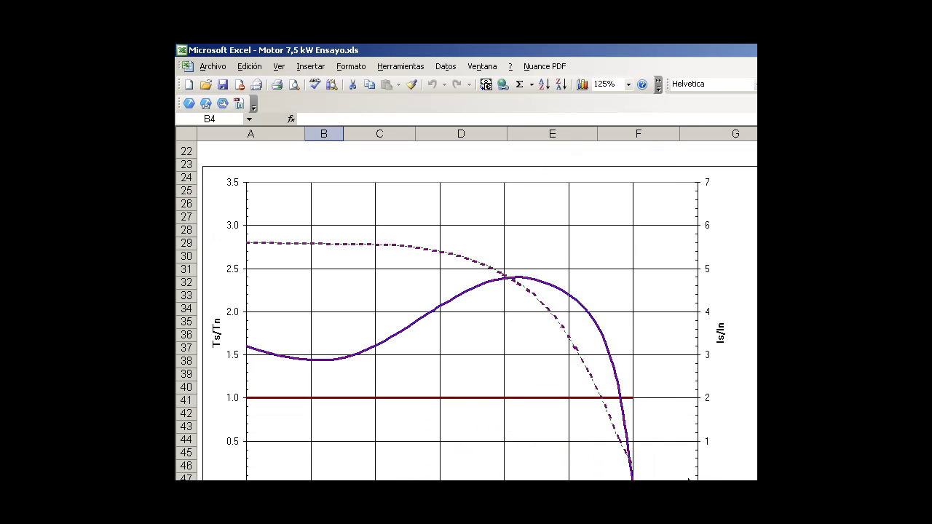
scroll(683, 472, "up", 3)
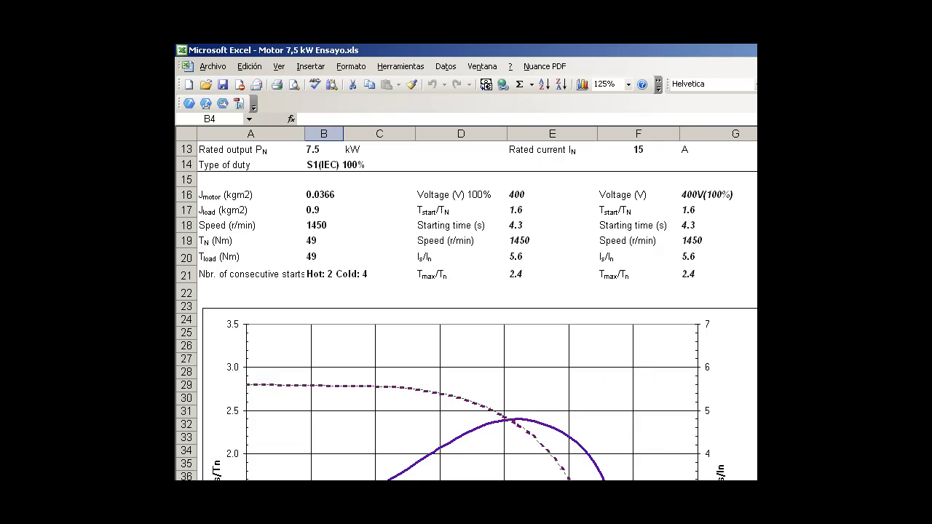
scroll(665, 428, "down", 2)
scroll(663, 422, "down", 1)
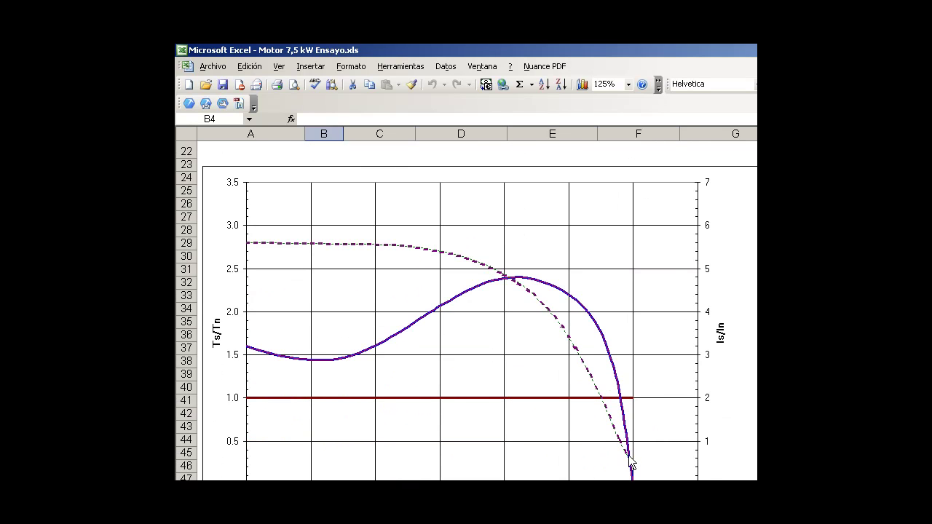
mouse_move(618, 400)
mouse_move(247, 350)
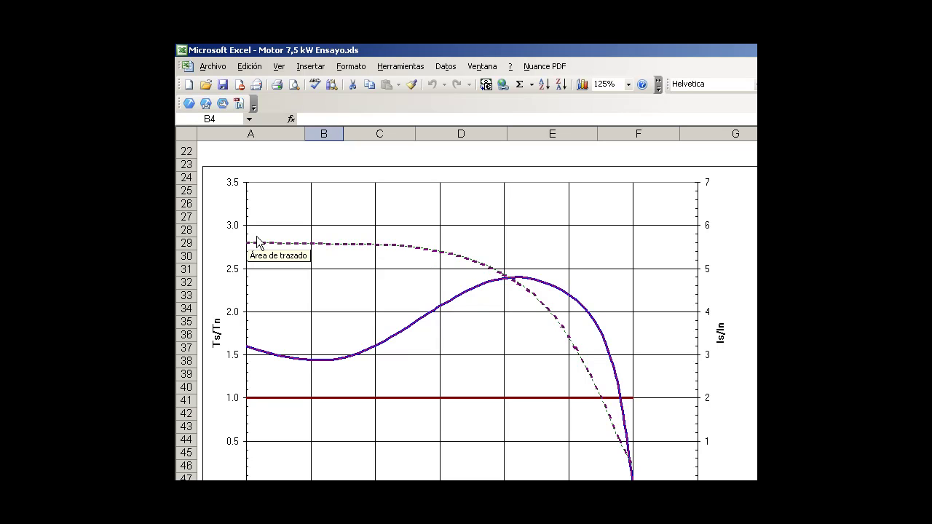
mouse_move(254, 248)
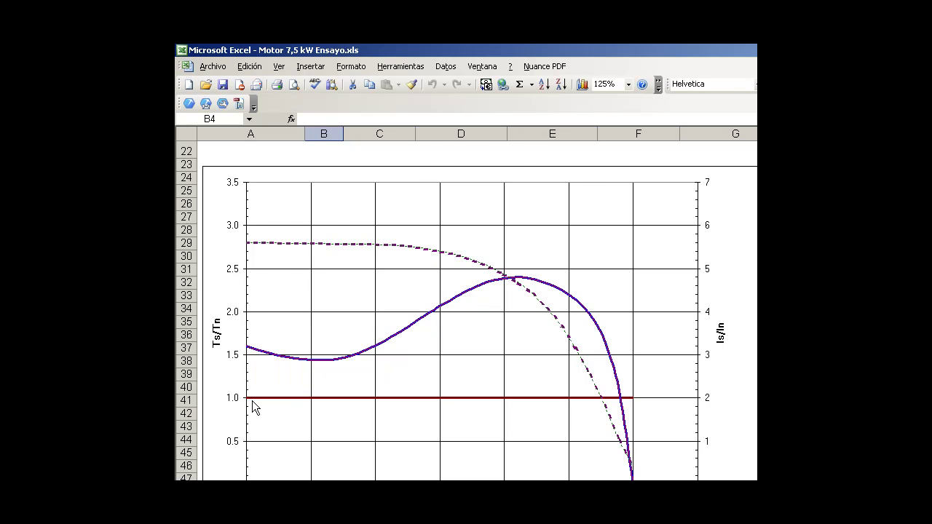
scroll(650, 148, "up", 2)
scroll(650, 148, "up", 2)
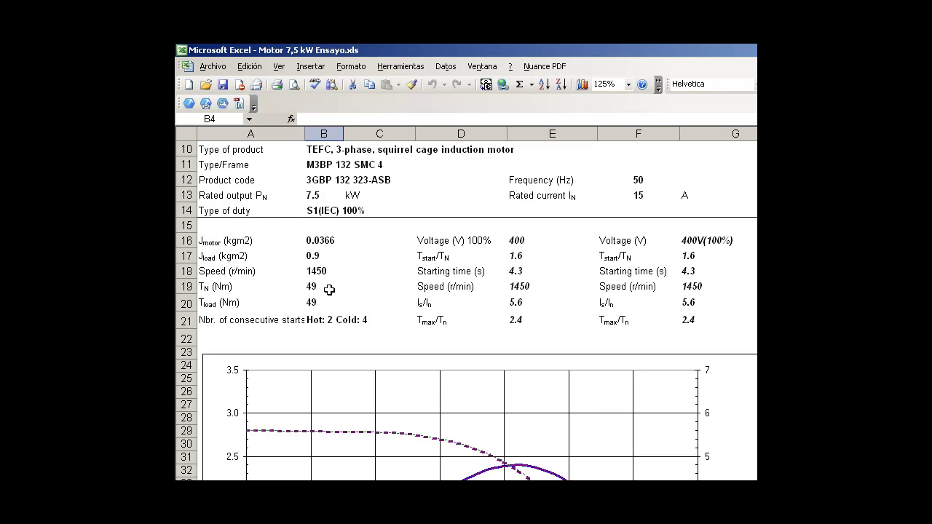
- Compare the motor's torque, speed and starting-current data with the starting chart, down to its speed axis and legend
scroll(329, 290, "down", 4)
scroll(287, 270, "up", 4)
scroll(281, 442, "down", 2)
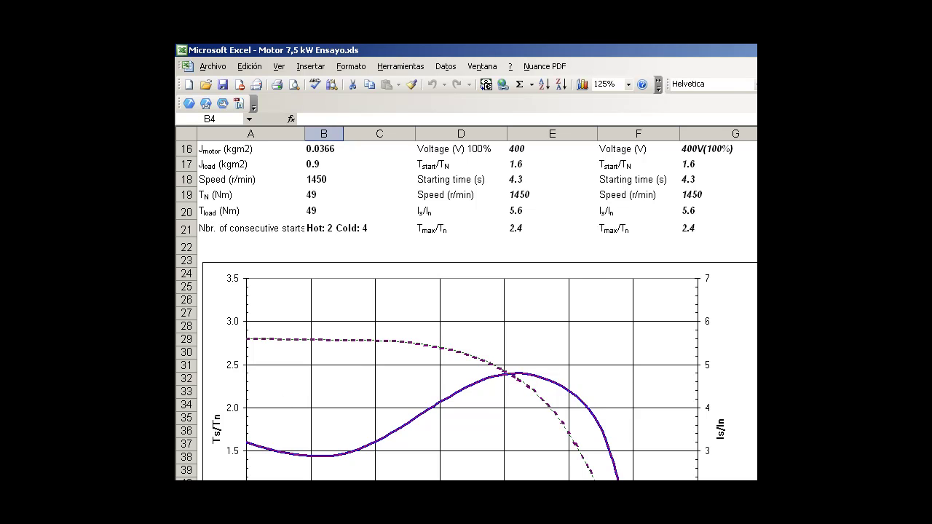
scroll(751, 192, "up", 2)
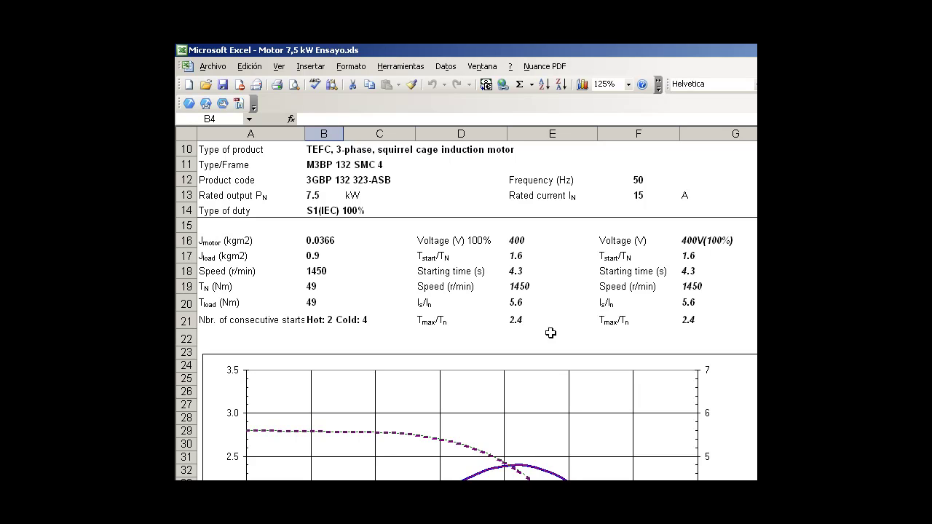
scroll(580, 333, "down", 1)
scroll(580, 334, "down", 1)
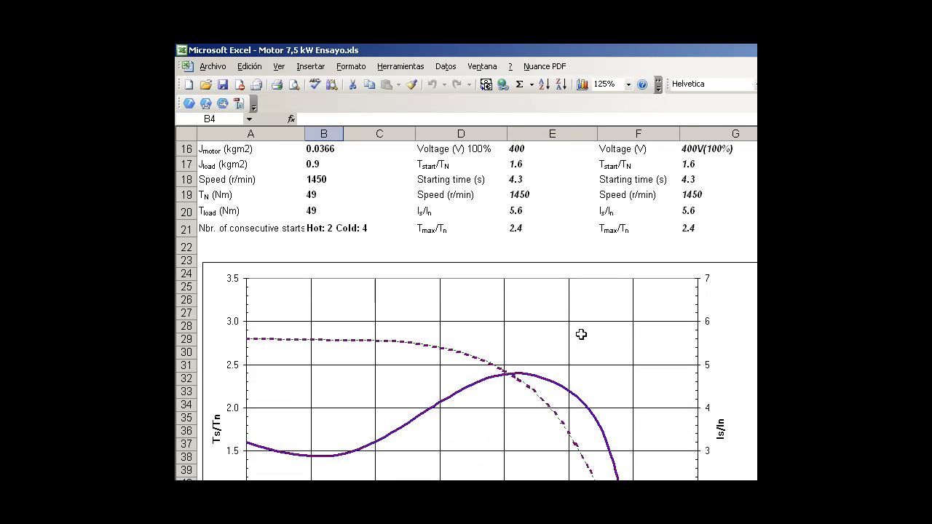
scroll(581, 334, "down", 2)
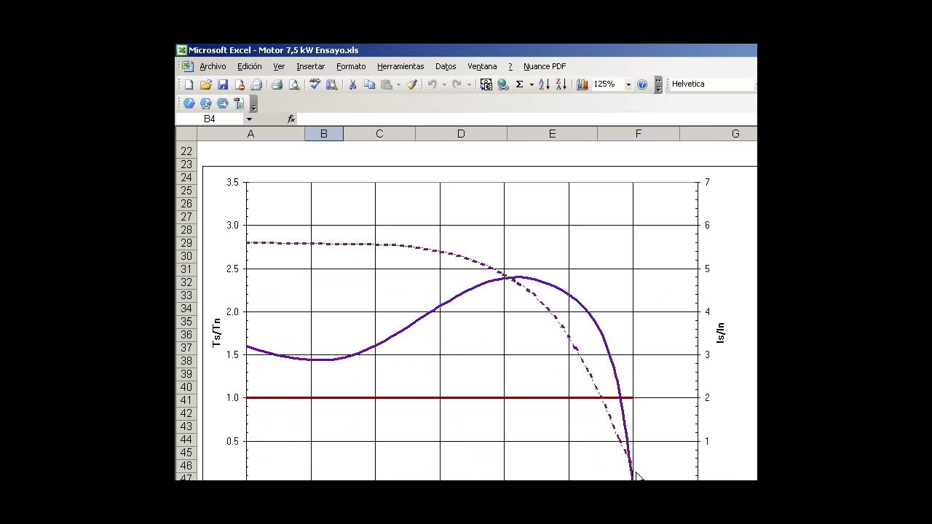
scroll(635, 477, "up", 1)
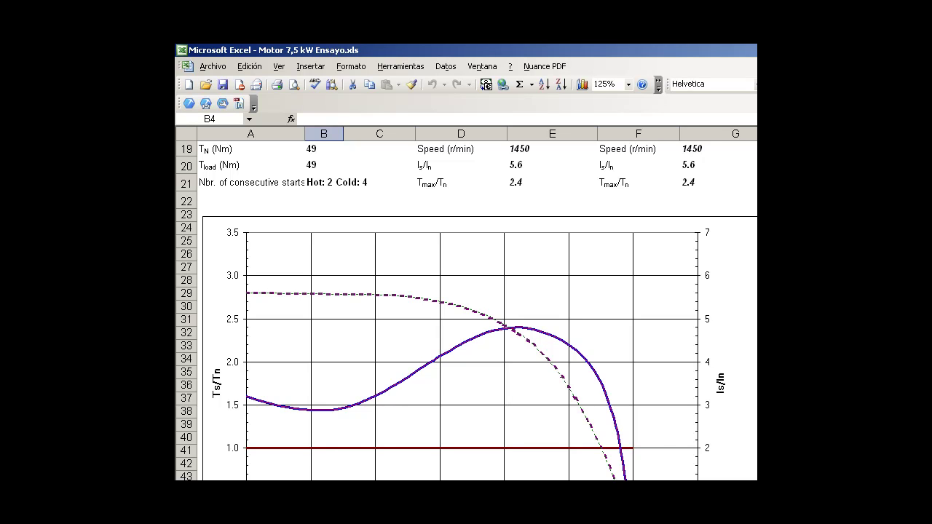
scroll(659, 429, "down", 4)
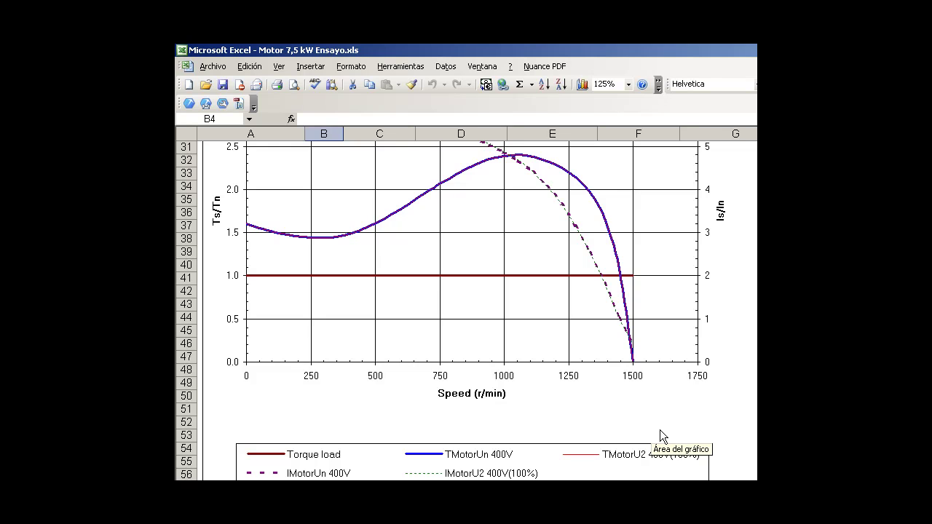
scroll(659, 435, "up", 9)
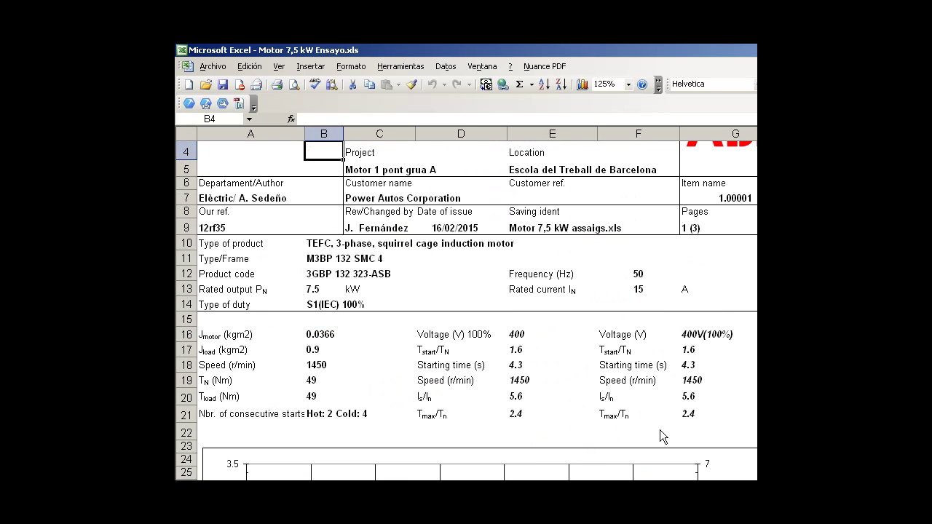
scroll(660, 429, "down", 7)
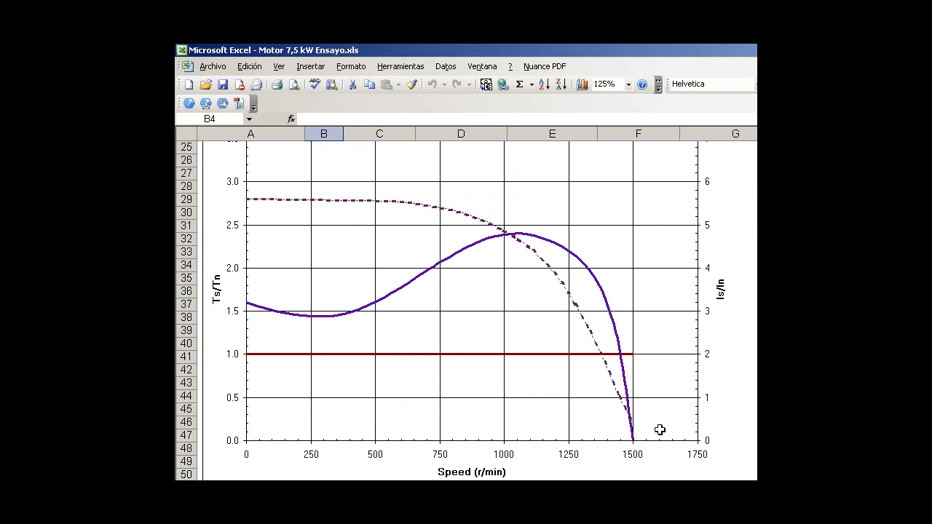
- Switch to the load-curve sheet and examine the Current curve from no load to P2/Pn = 1 against the rated data
key("ctrl+Page_Down")
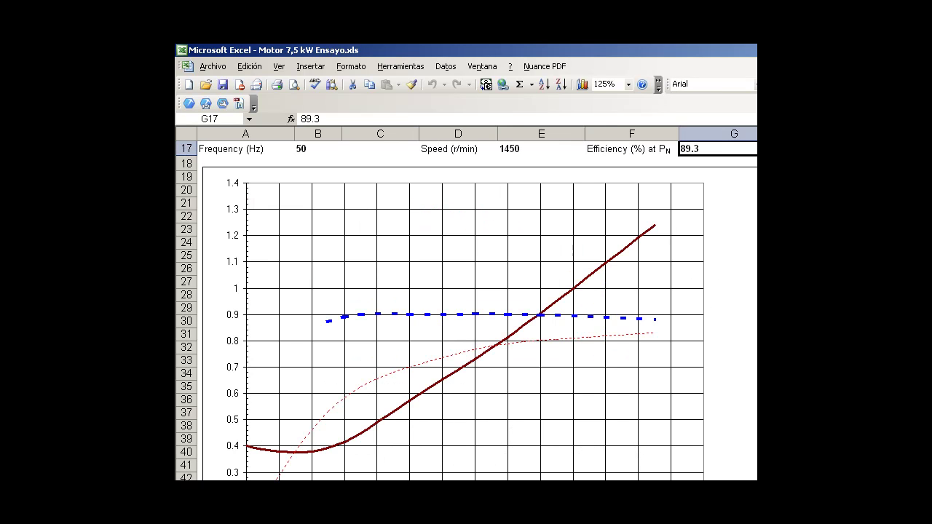
scroll(473, 305, "down", 2)
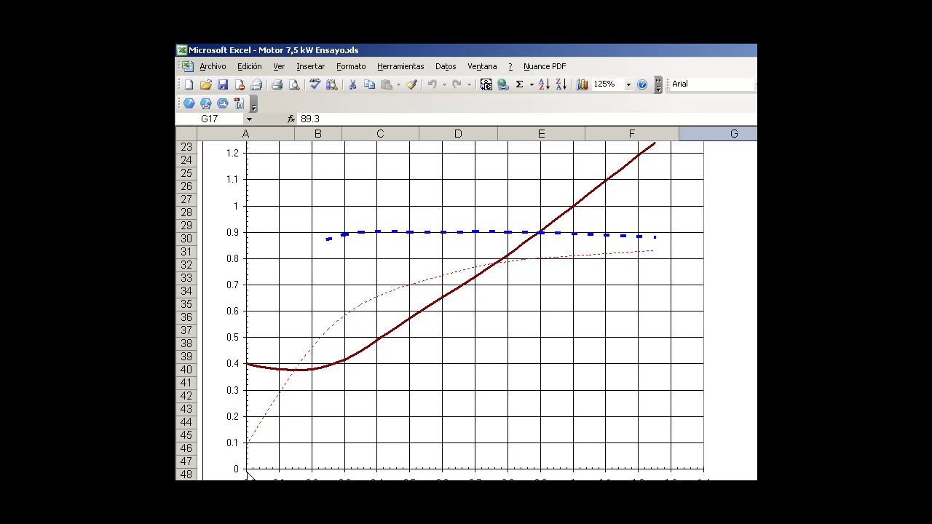
scroll(269, 470, "down", 2)
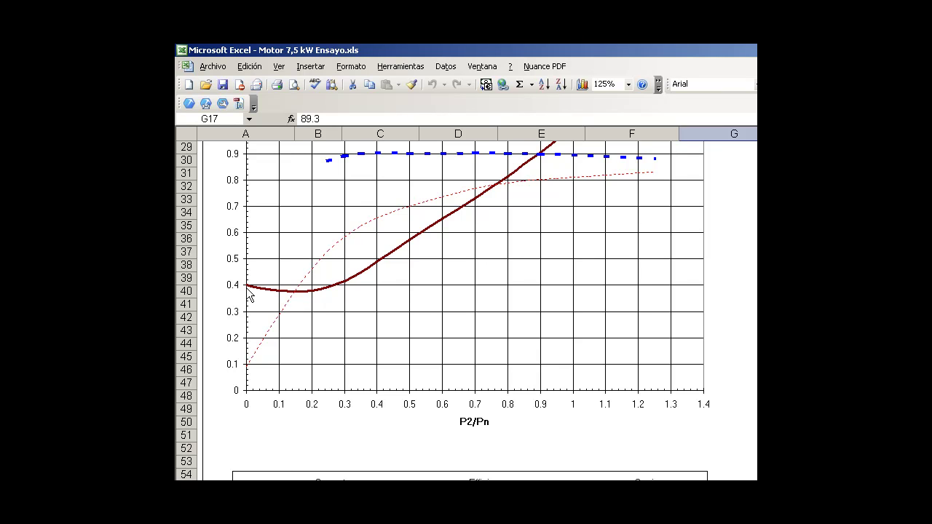
mouse_move(249, 292)
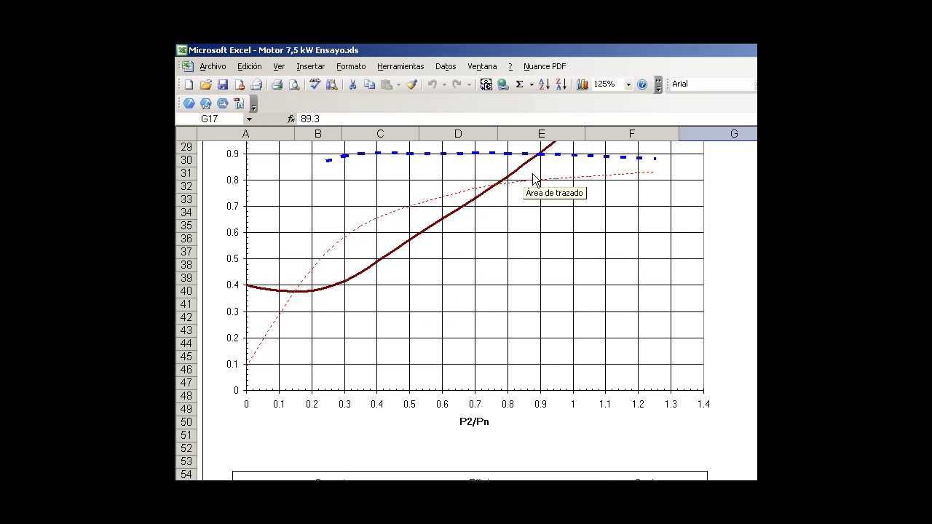
scroll(532, 175, "up", 5)
scroll(532, 173, "up", 2)
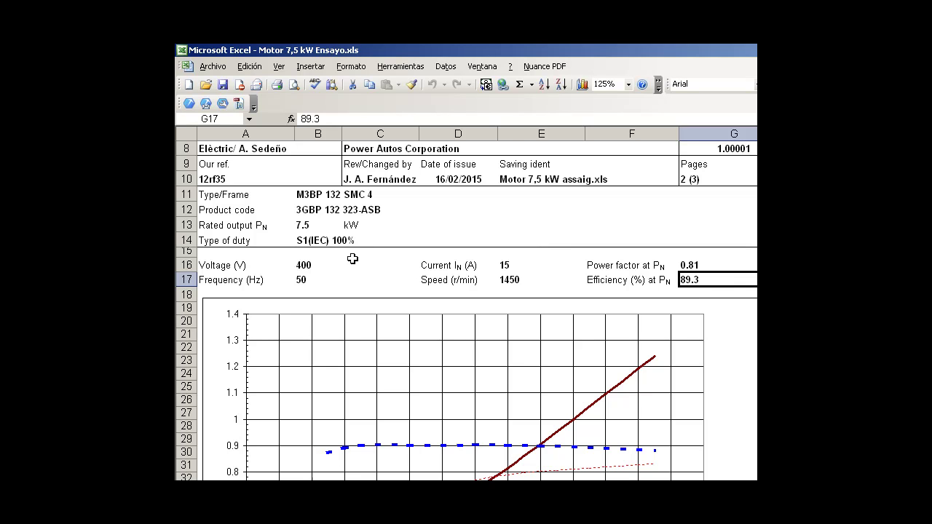
scroll(421, 290, "down", 2)
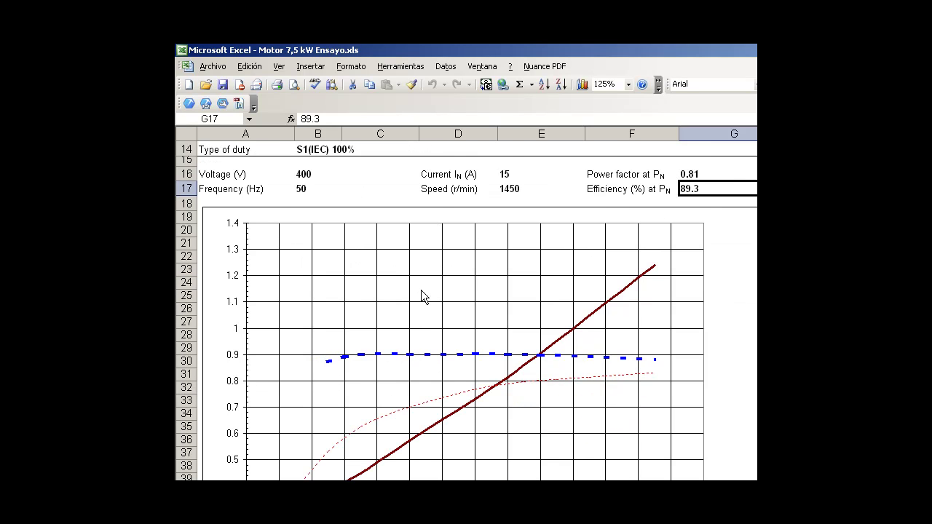
scroll(420, 289, "down", 1)
scroll(421, 290, "down", 1)
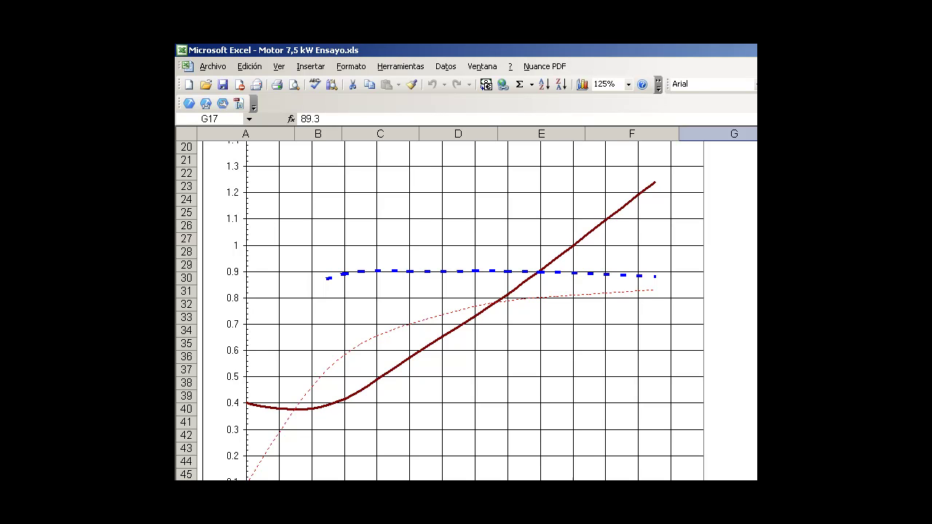
scroll(466, 312, "down", 2)
scroll(466, 313, "up", 2)
mouse_move(576, 254)
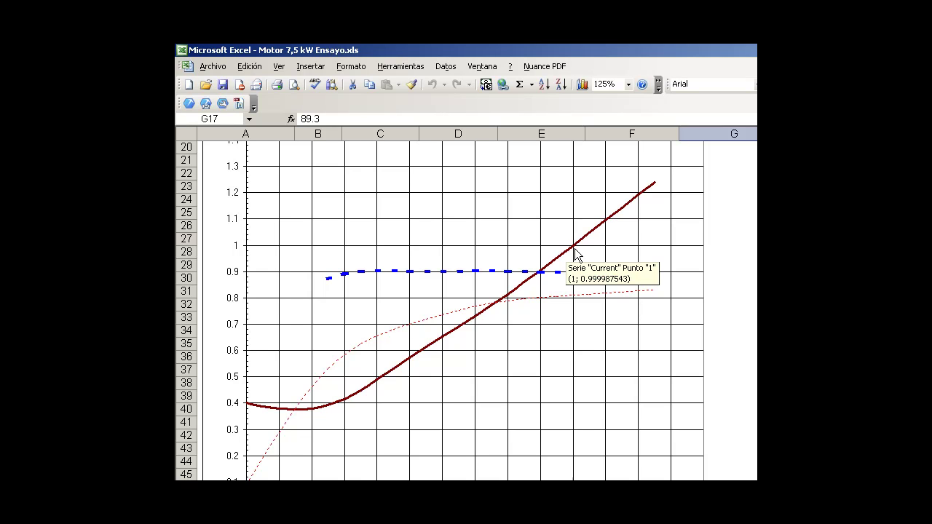
- Examine the Cosinus and Efficiency curves against the rated power factor and efficiency, down to the chart legend
scroll(484, 336, "down", 3)
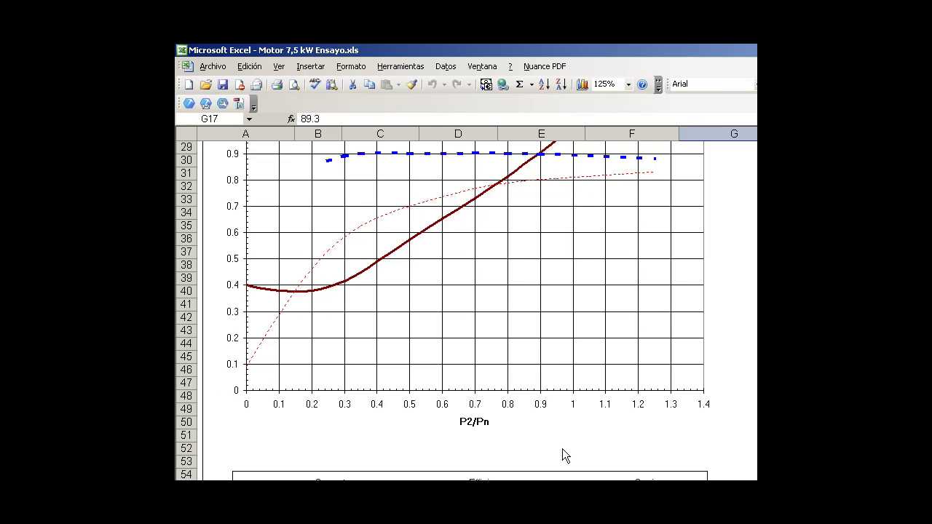
scroll(597, 422, "up", 1)
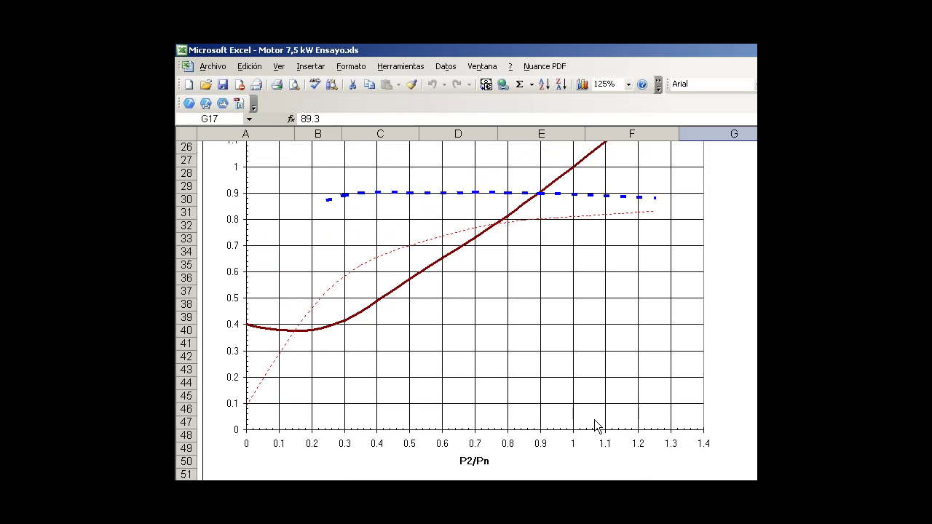
mouse_move(249, 410)
scroll(667, 168, "up", 5)
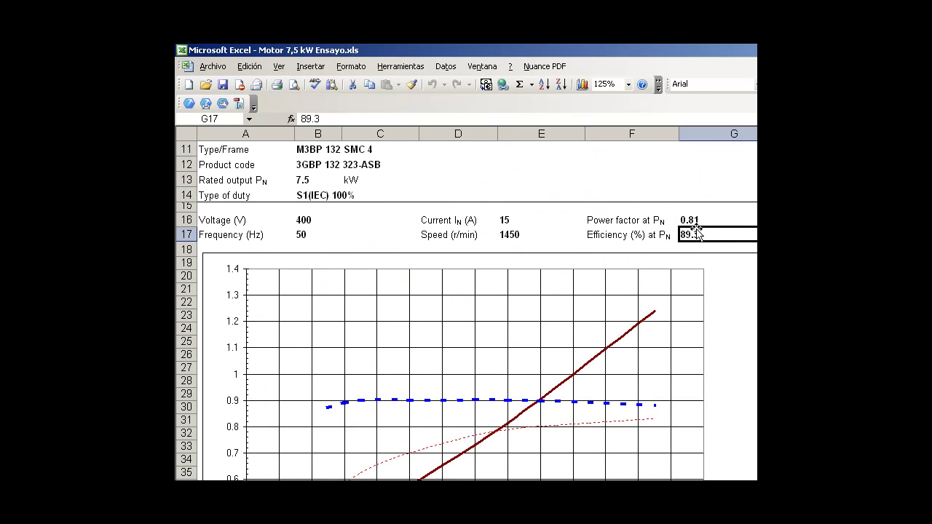
scroll(696, 231, "down", 1)
scroll(697, 232, "down", 4)
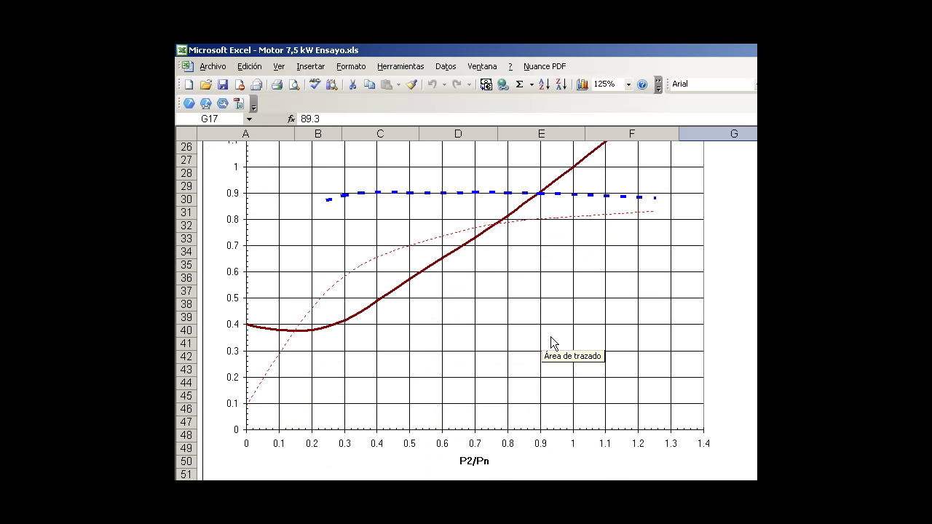
scroll(551, 339, "down", 3)
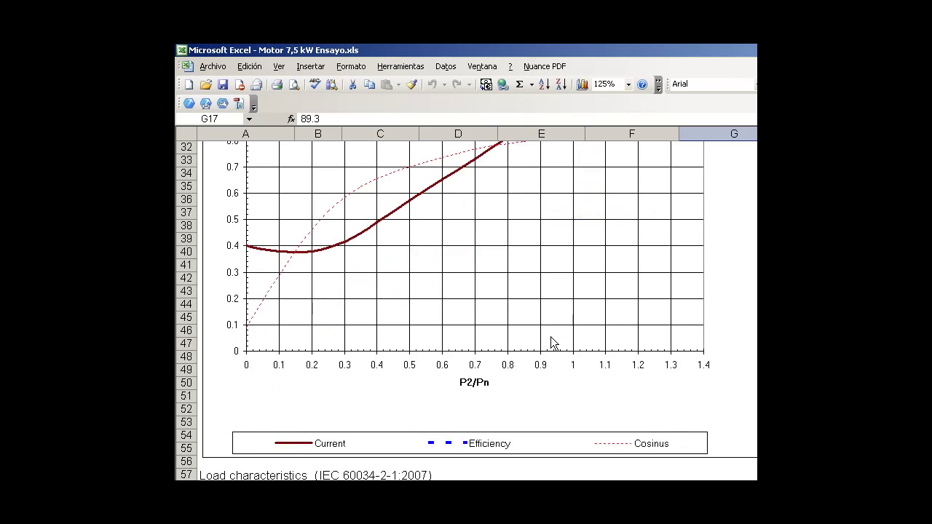
scroll(550, 339, "up", 1)
- Open the motor's technical data sheet and read through its ratings, load characteristics and mechanical data down to the dimension drawing row
scroll(548, 340, "down", 3)
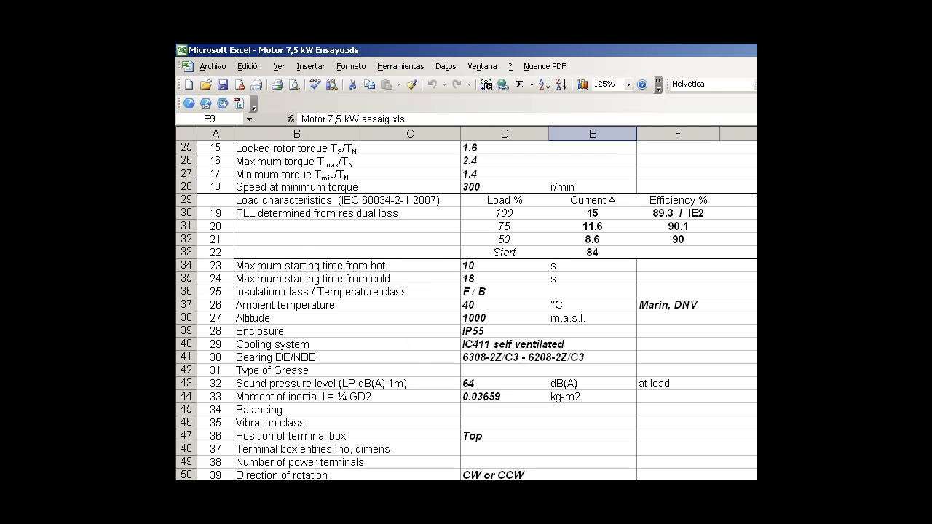
scroll(280, 391, "up", 6)
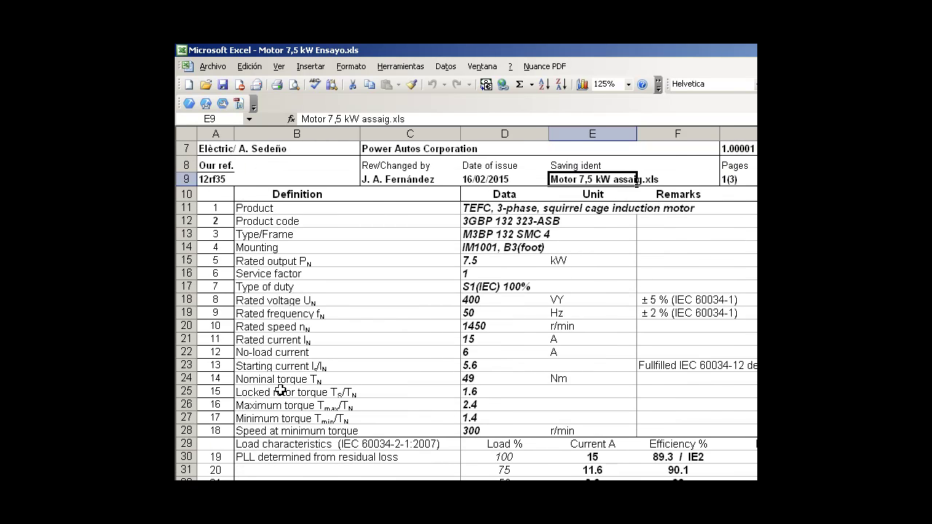
scroll(281, 391, "up", 1)
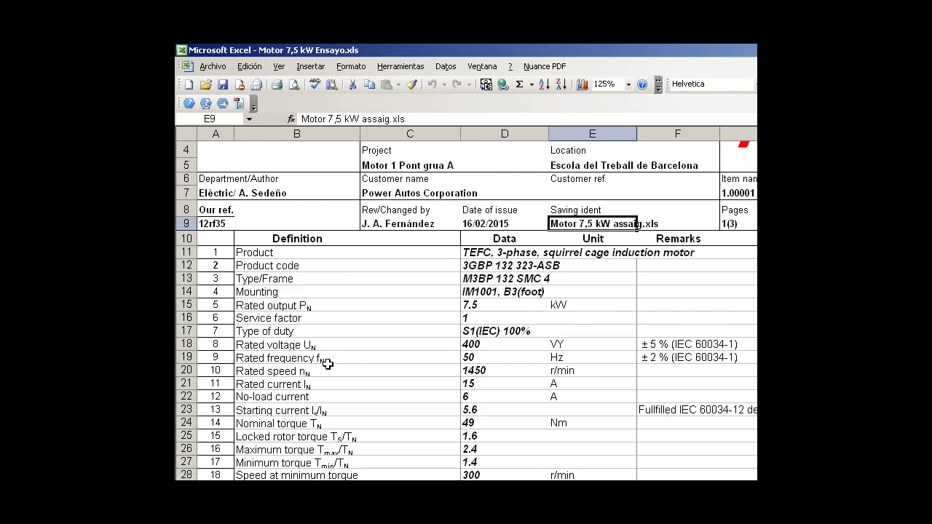
scroll(327, 363, "down", 2)
scroll(326, 363, "down", 1)
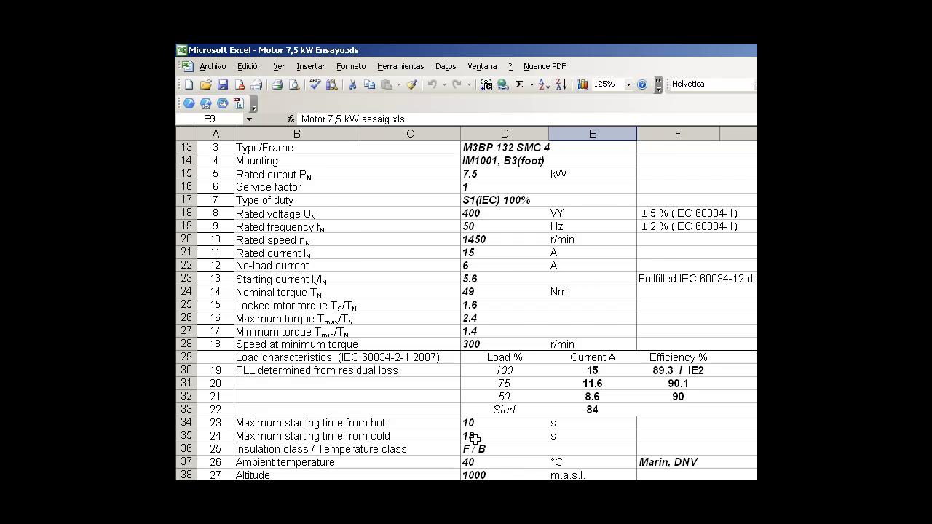
scroll(329, 443, "down", 6)
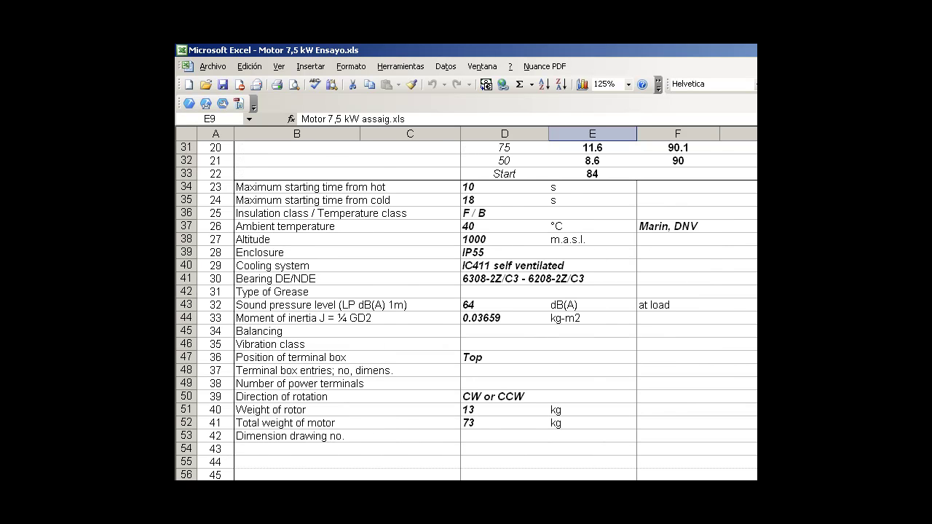
- Return to the Starting Curves sheet and review its starting data and the torque and current chart
key("ctrl+Page_Down")
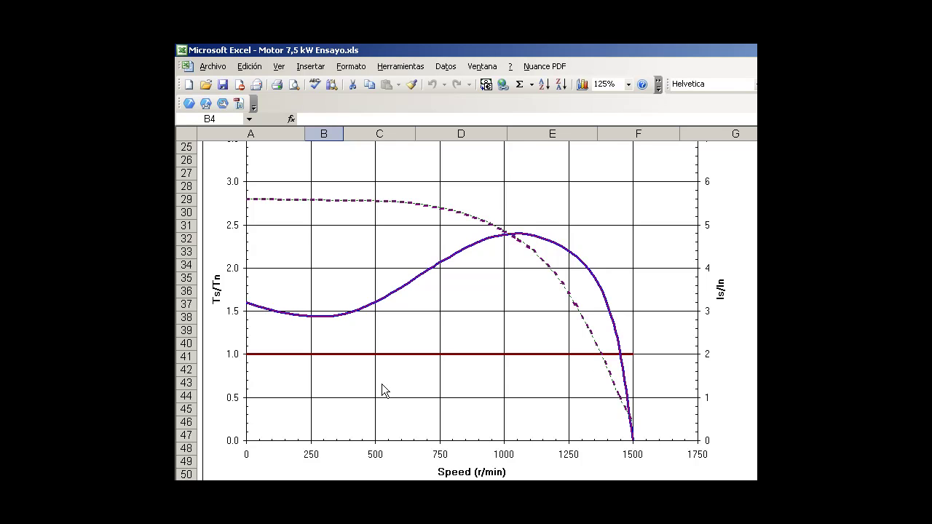
scroll(381, 385, "up", 4)
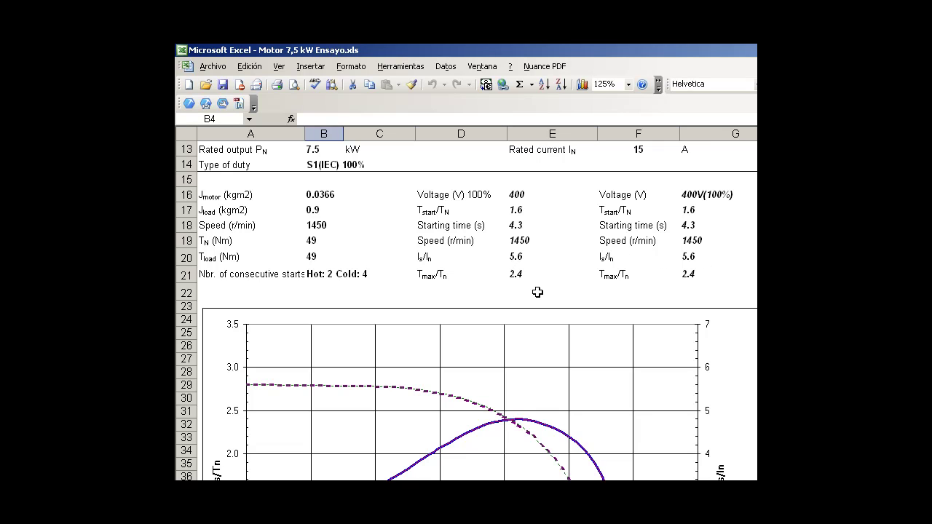
scroll(537, 292, "down", 3)
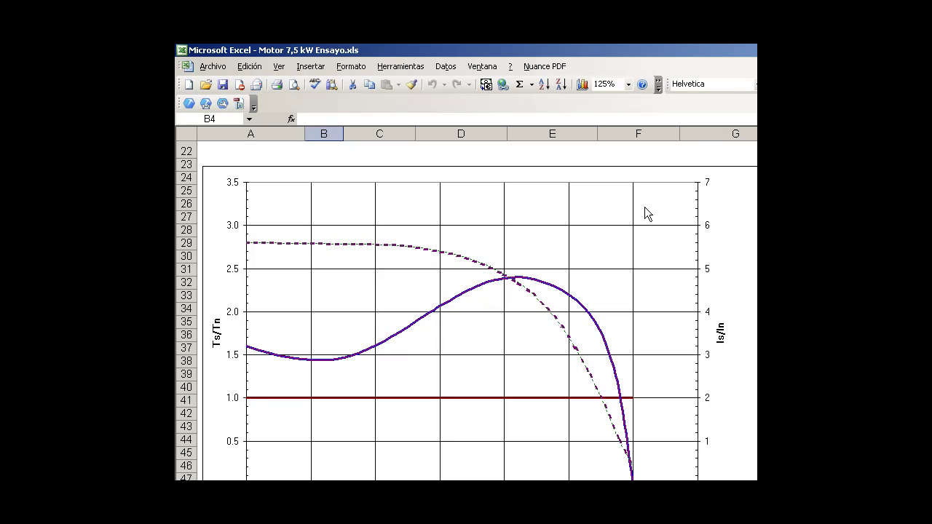
- Switch to the technical data sheet and review the load characteristics, starting times, insulation class, cooling, bearings, noise, inertia and weight rows
scroll(643, 211, "down", 3)
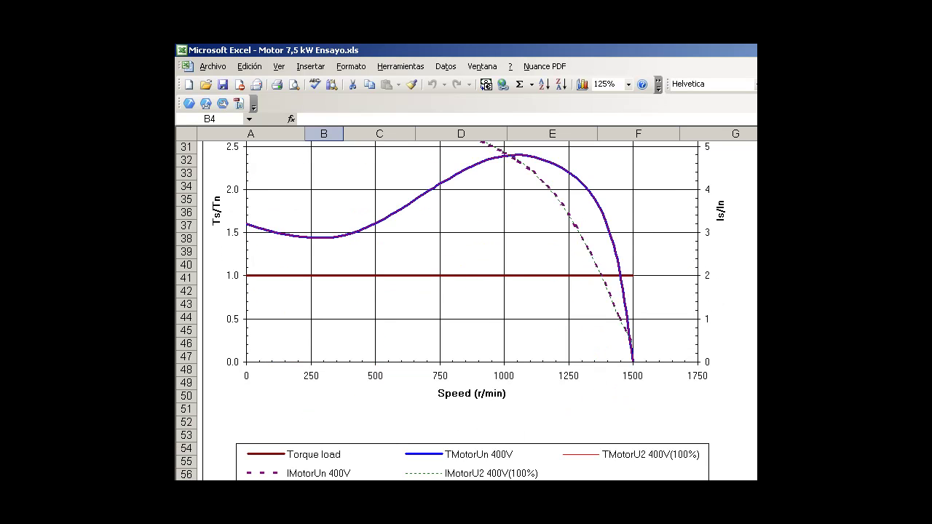
key("ctrl+Page_Up")
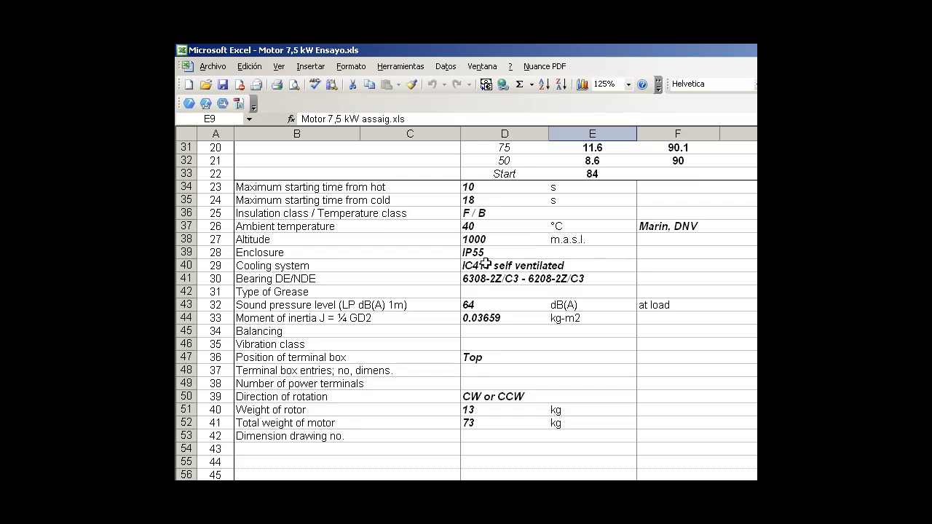
scroll(492, 264, "up", 1)
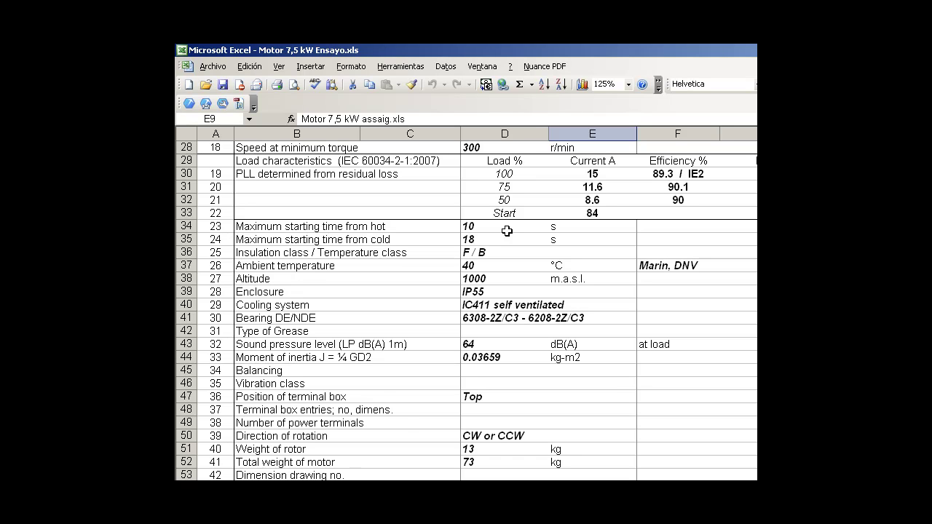
scroll(507, 231, "down", 4)
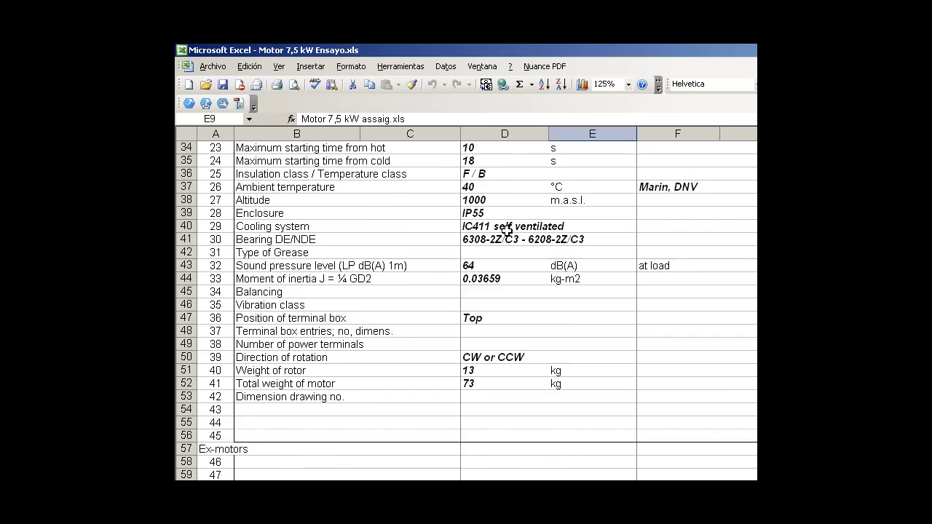
scroll(506, 231, "up", 5)
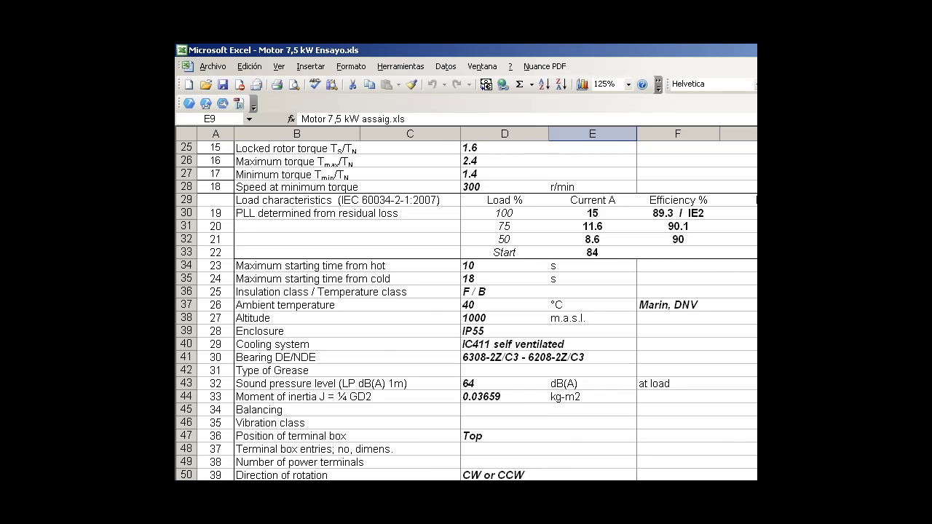
- Switch to the Load Curves sheet and examine the Current, Efficiency and Cosinus curves along the P2/Pn axis
key("ctrl+Page_Down")
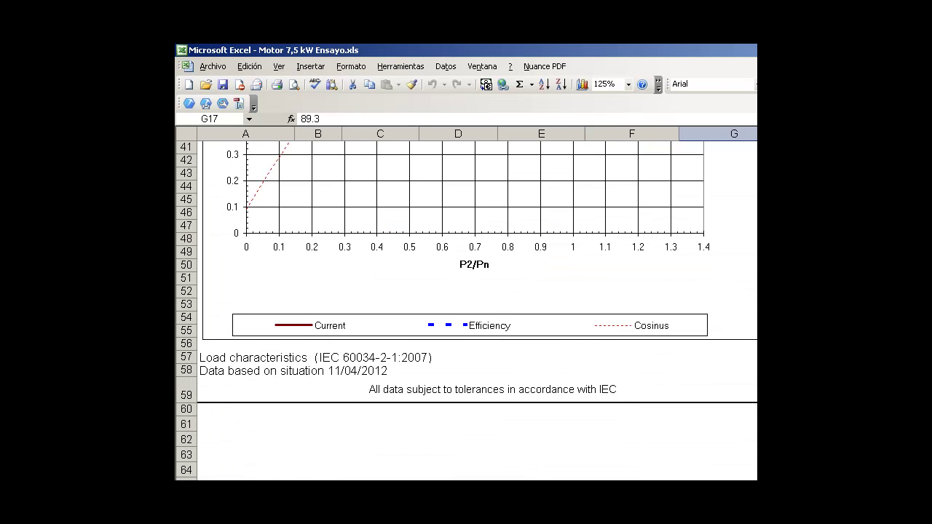
scroll(358, 421, "up", 7)
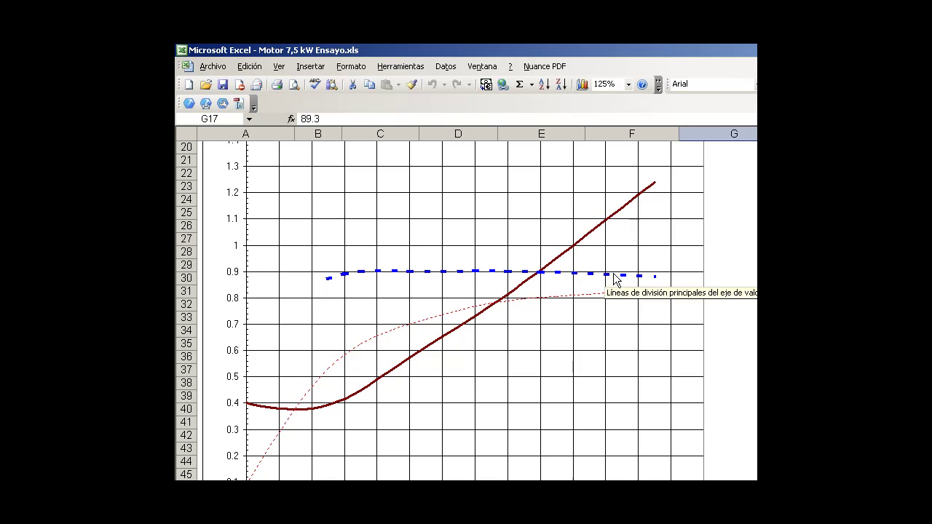
mouse_move(613, 275)
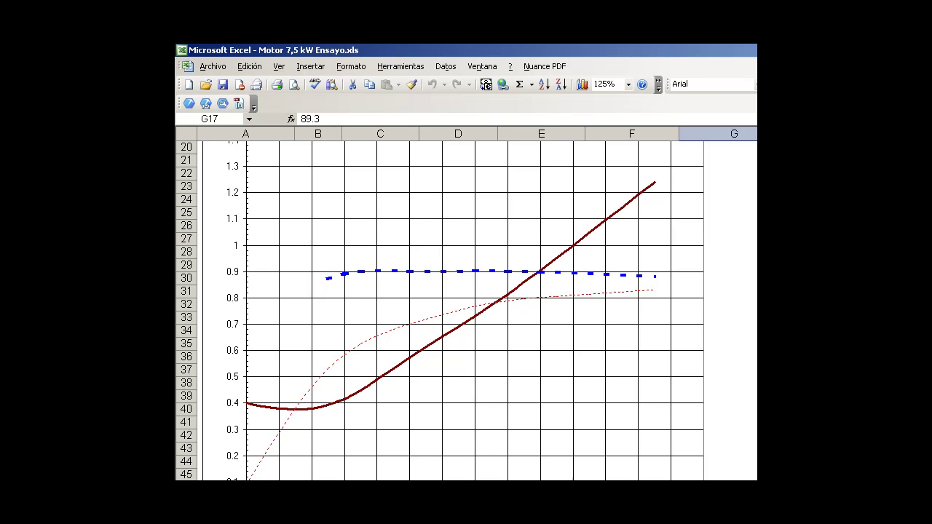
scroll(466, 305, "down", 3)
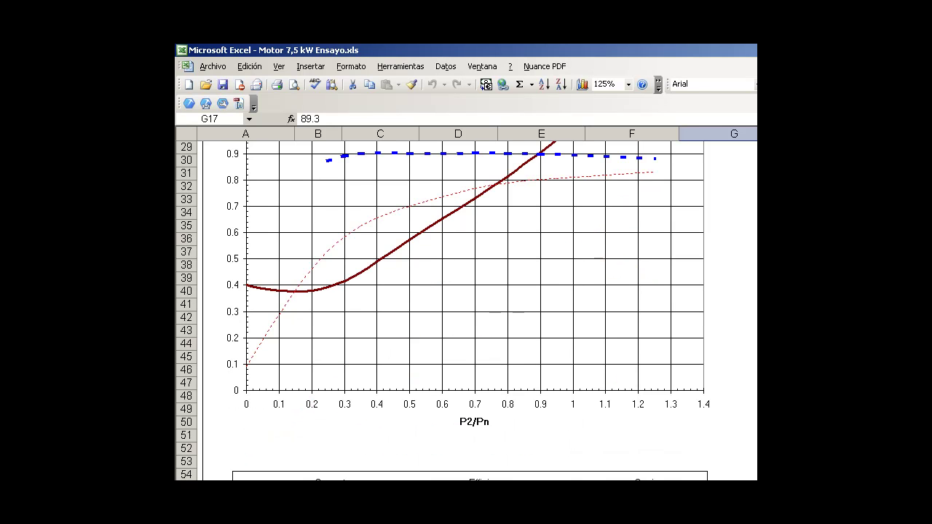
scroll(466, 306, "up", 6)
scroll(466, 305, "down", 9)
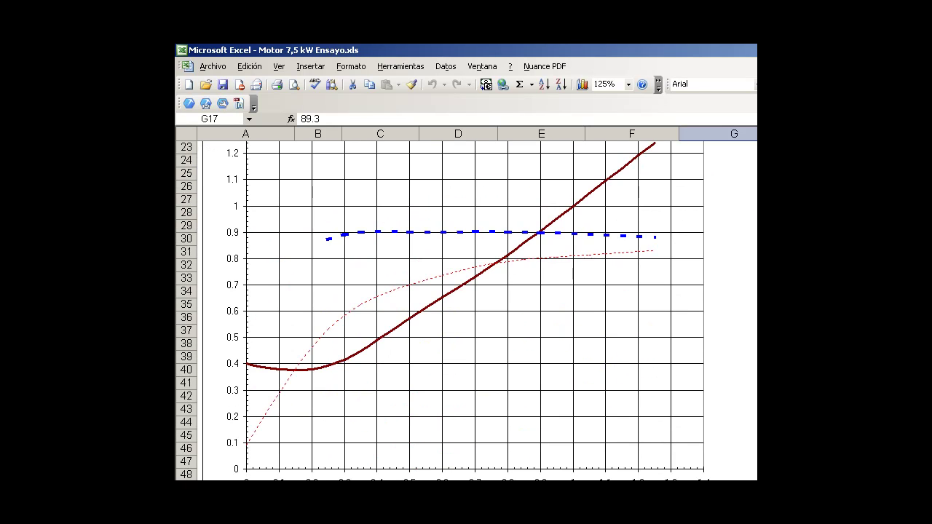
- Review the Load Curves header and rated data, comparing the rated current, power factor and efficiency with the chart
scroll(466, 306, "up", 12)
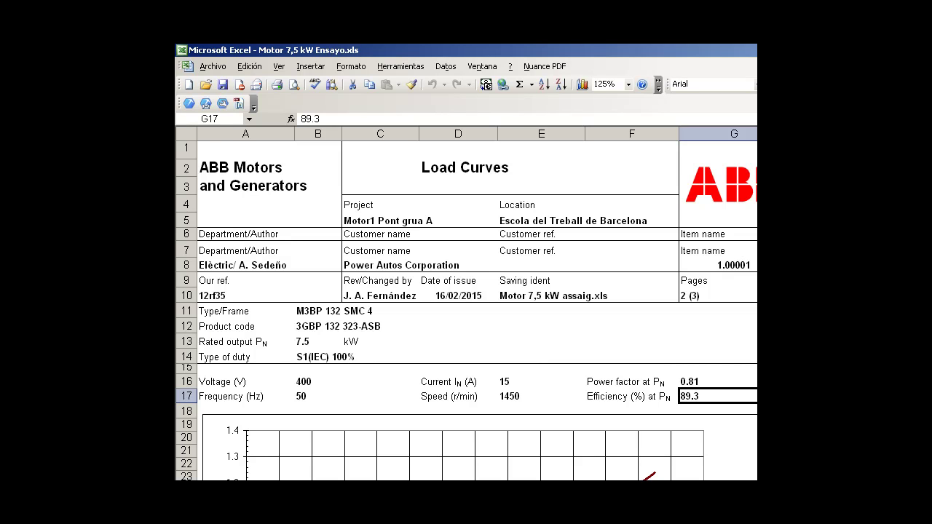
scroll(466, 306, "down", 3)
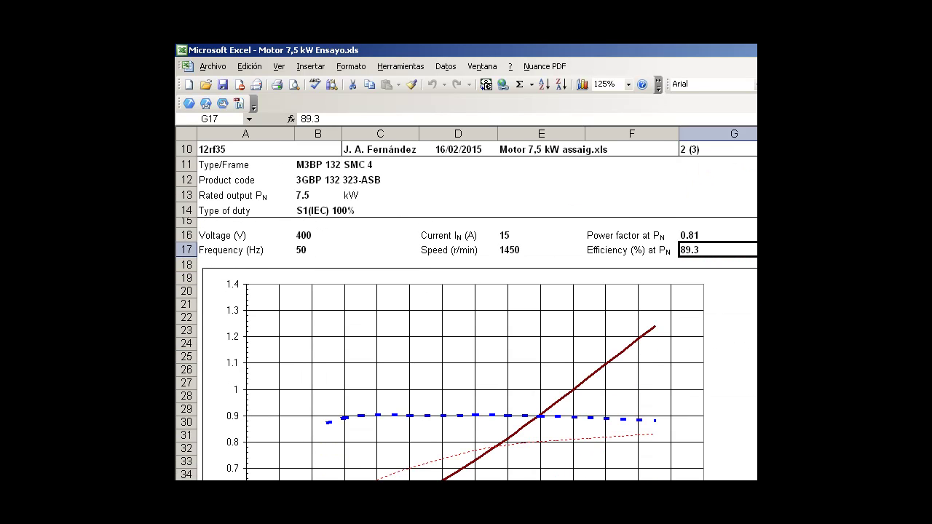
scroll(465, 305, "down", 3)
scroll(466, 306, "up", 2)
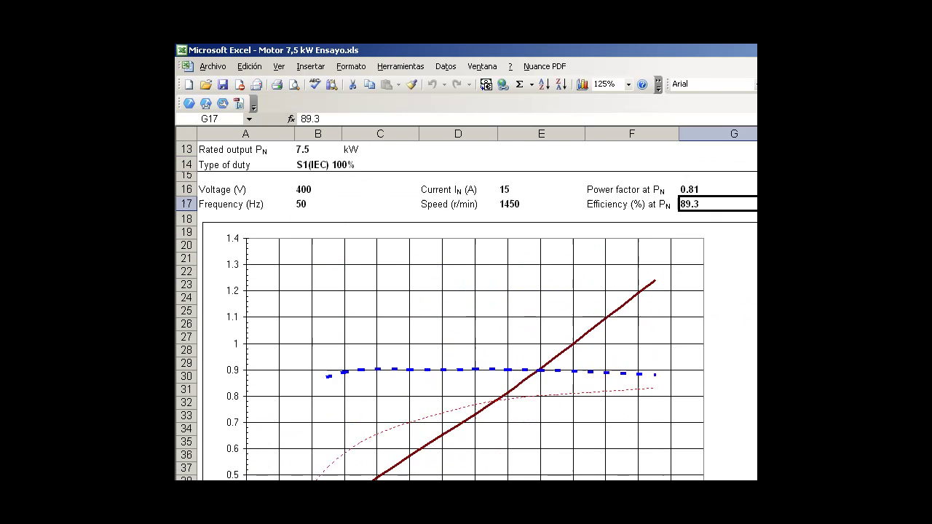
scroll(466, 306, "up", 2)
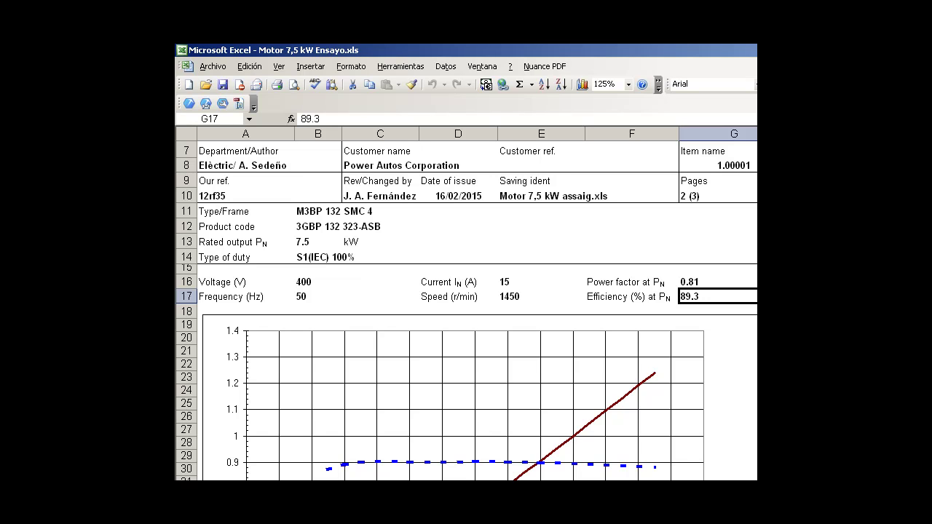
- Return to the Starting Curves sheet and examine the inertia, torque, consecutive starts, starting time and Is/In data above the chart
key("ctrl+Page_Down")
scroll(449, 369, "up", 5)
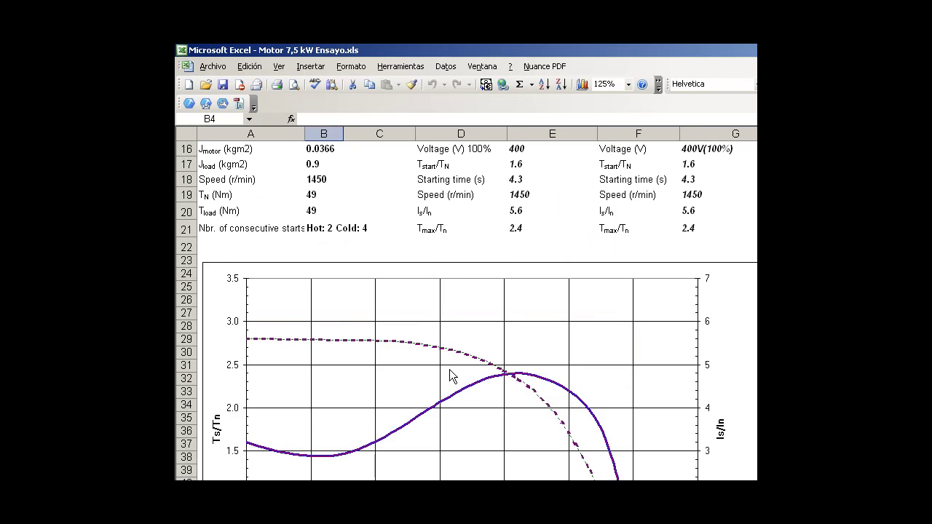
scroll(449, 369, "up", 2)
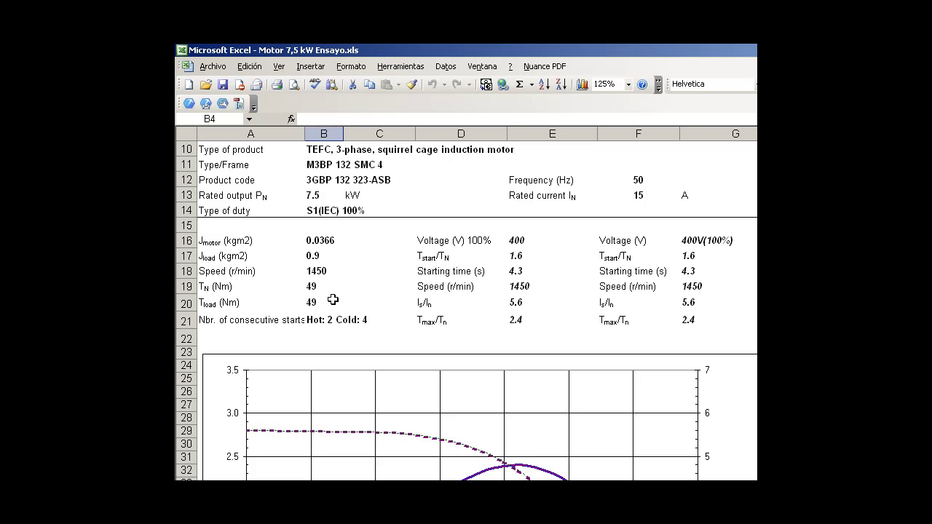
scroll(343, 328, "down", 2)
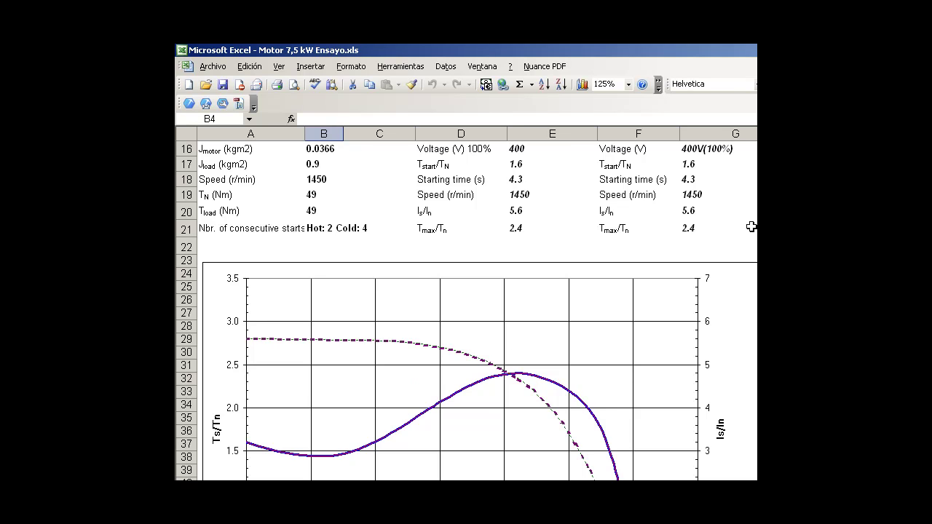
scroll(751, 227, "up", 2)
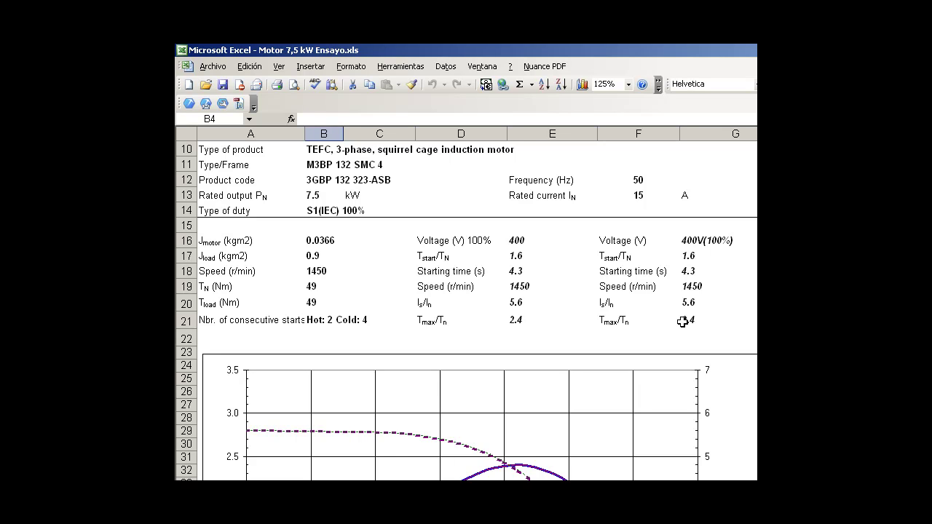
scroll(682, 321, "down", 1)
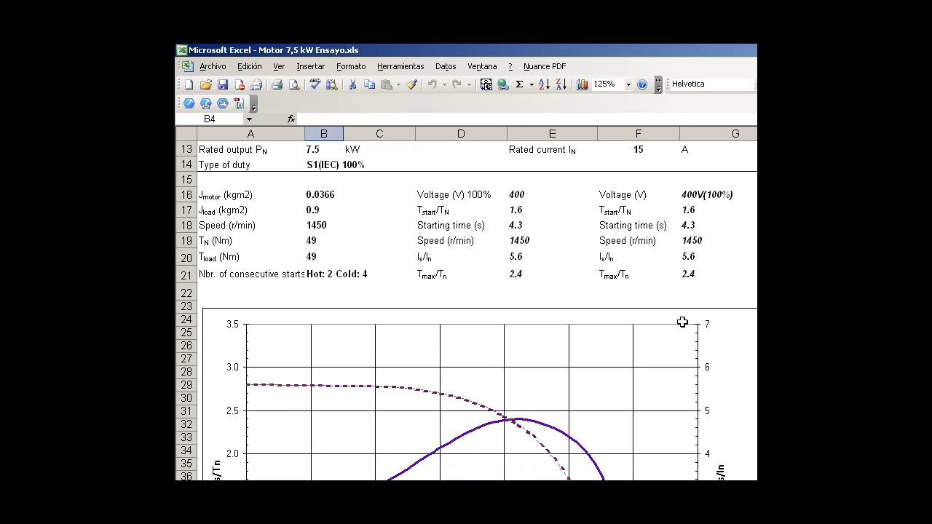
scroll(682, 322, "up", 2)
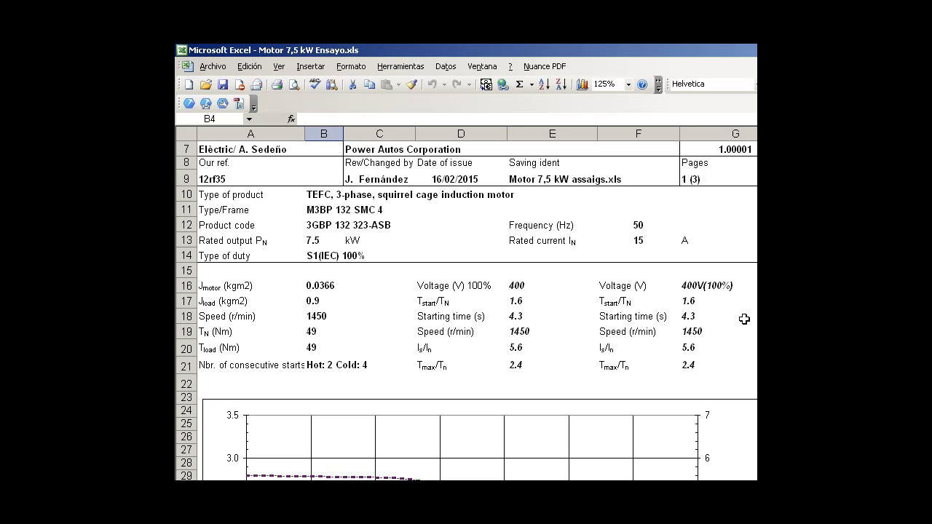
scroll(744, 319, "down", 1)
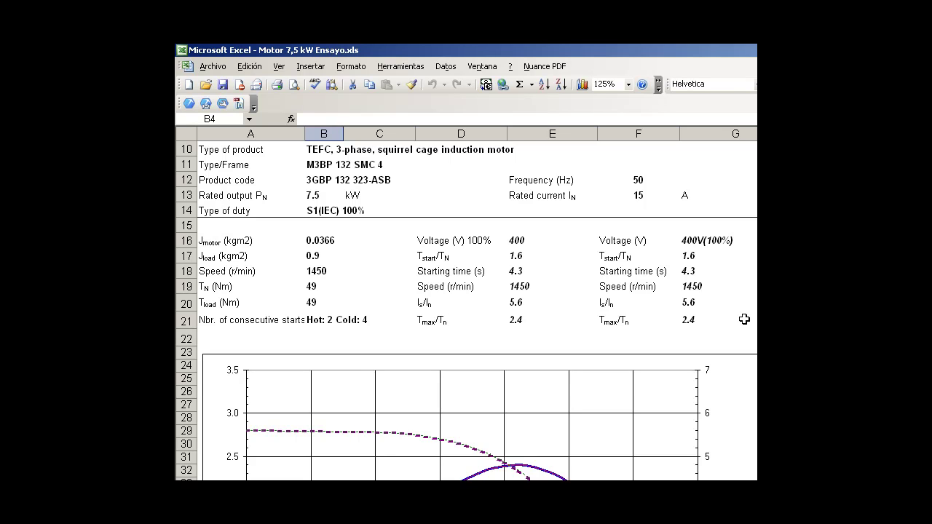
- Review the Starting Curves sheet from its title block and product data down to the torque and current chart
scroll(744, 319, "up", 3)
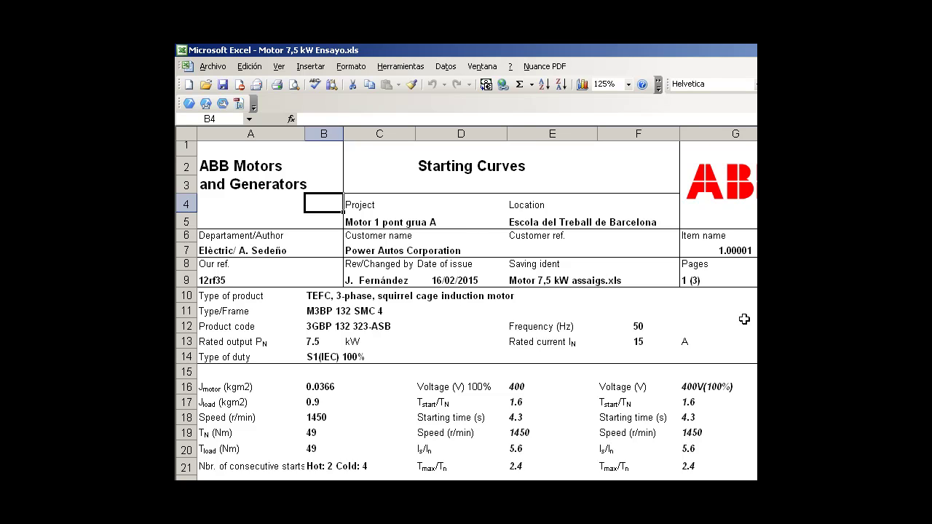
scroll(744, 319, "down", 2)
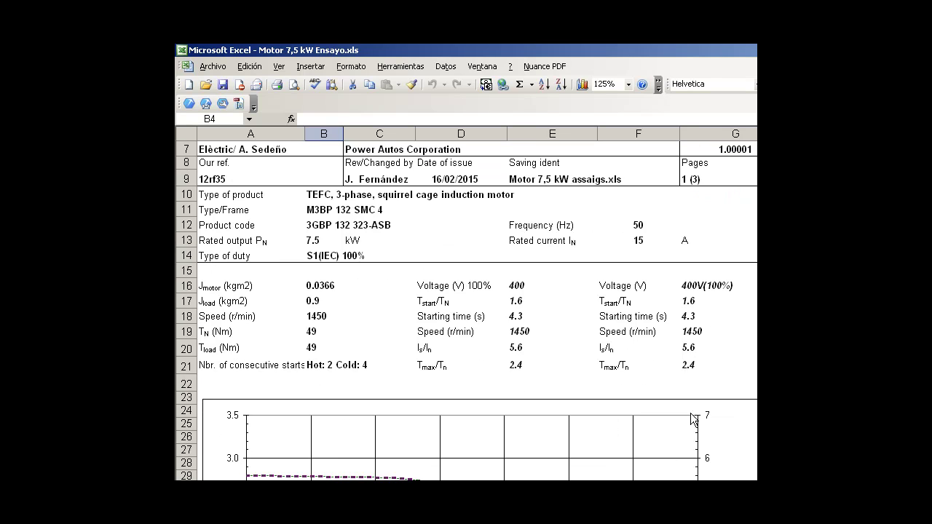
scroll(700, 376, "down", 4)
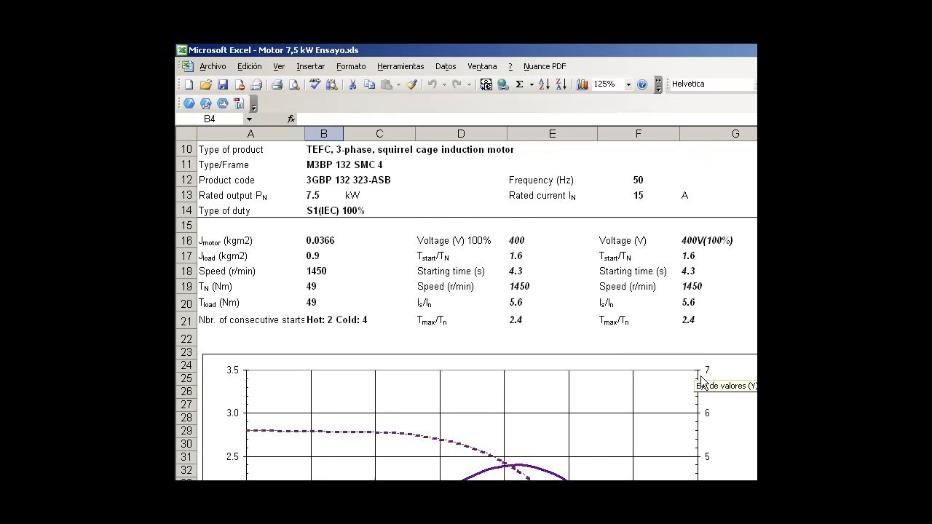
scroll(646, 384, "down", 1)
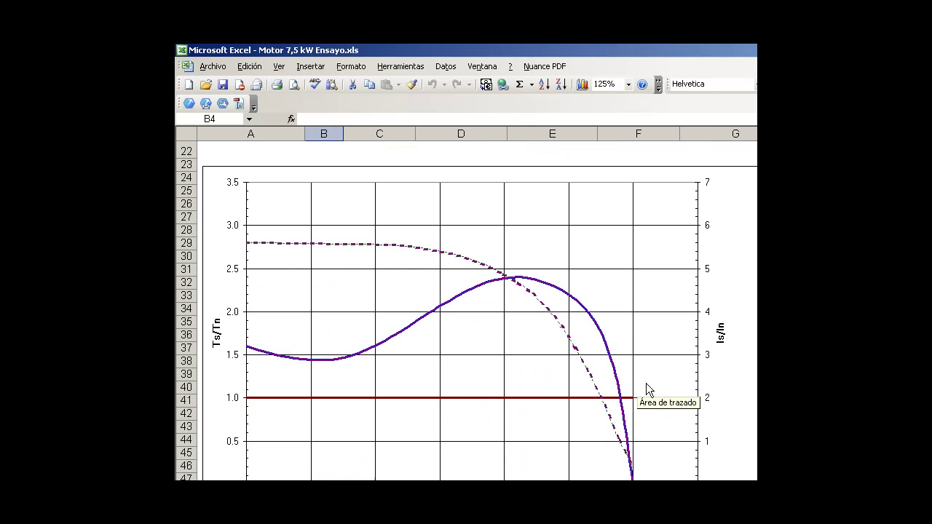